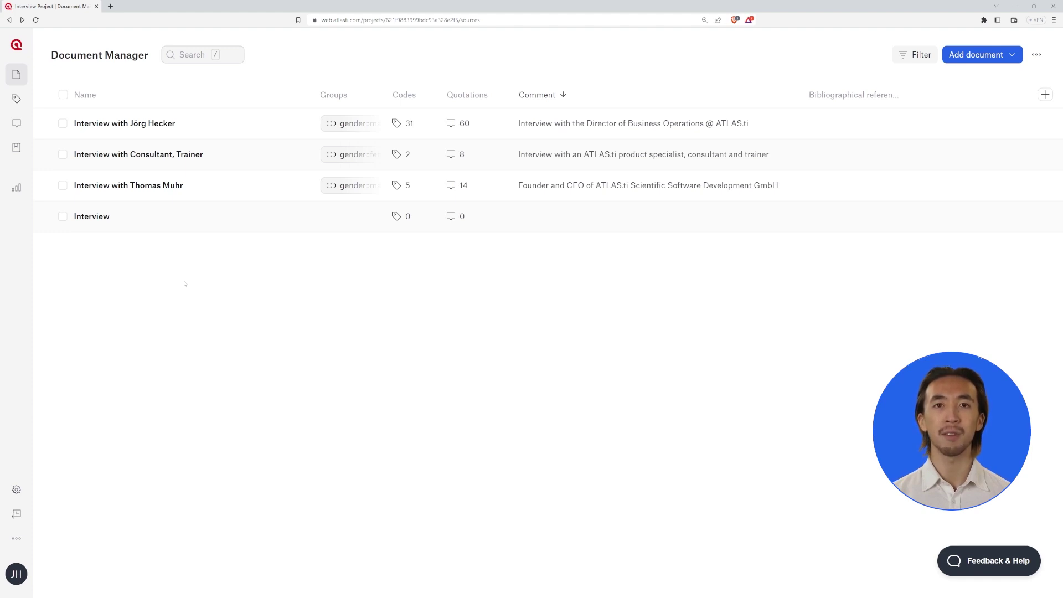
# Step: Open the Thomas Muhr interview, select the sentence 'ATLAS.ti Web is a new part…' and request suggested codes
pyautogui.click(236, 185)
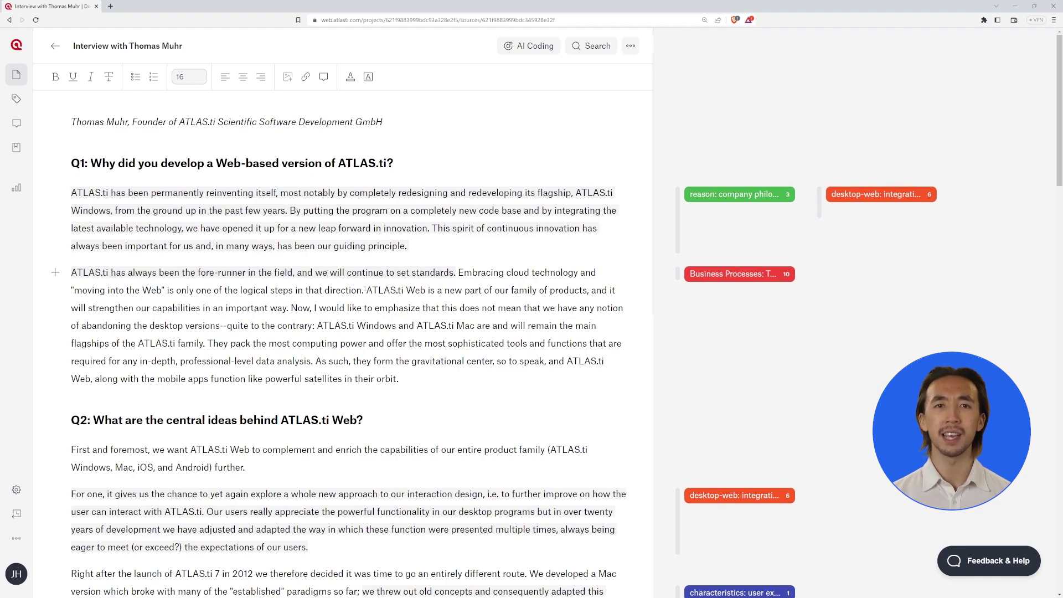
pyautogui.moveTo(366, 290); pyautogui.dragTo(287, 308)
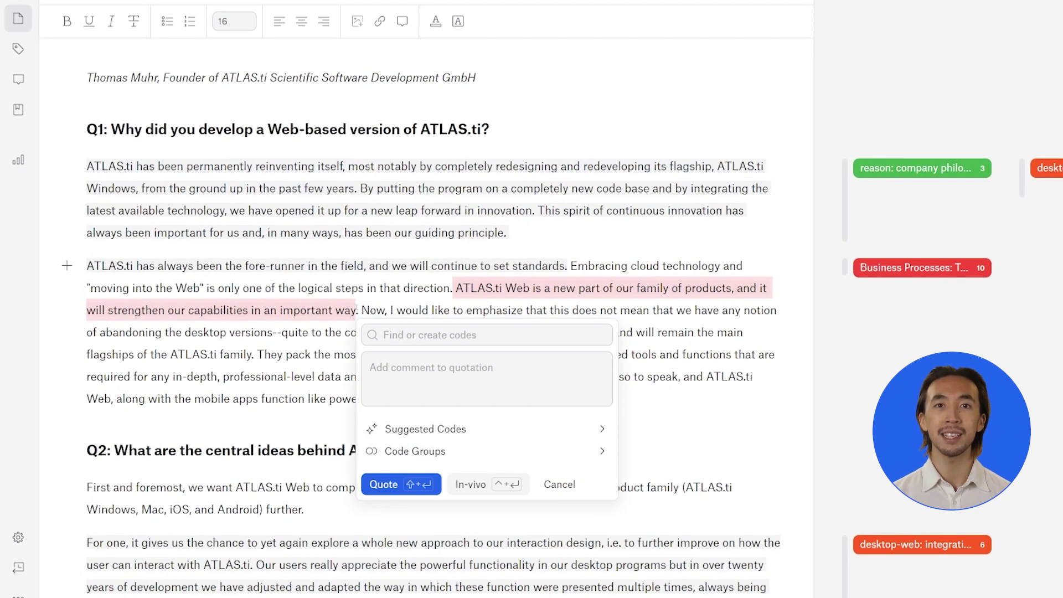
pyautogui.click(429, 429)
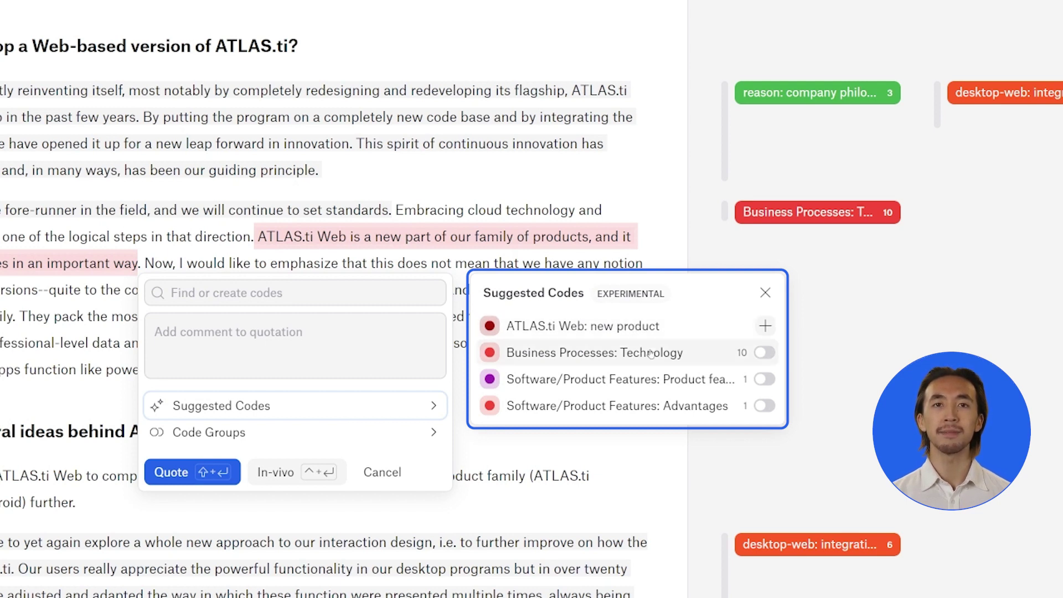
# Step: Quote the selected sentence with the Software/Product Features and ATLAS.ti Web: new product codes
pyautogui.click(764, 380)
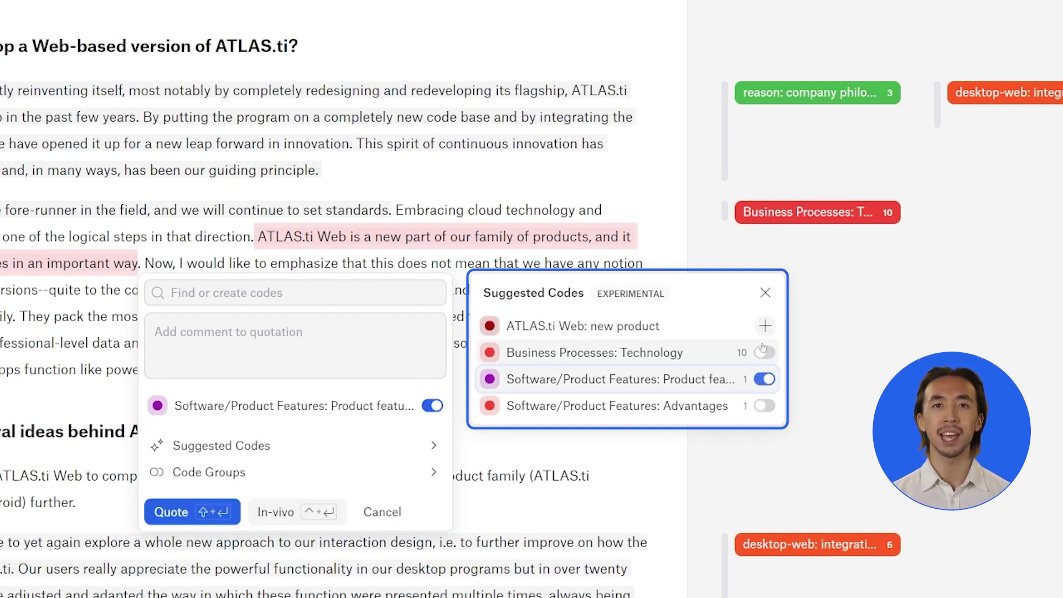
pyautogui.click(765, 325)
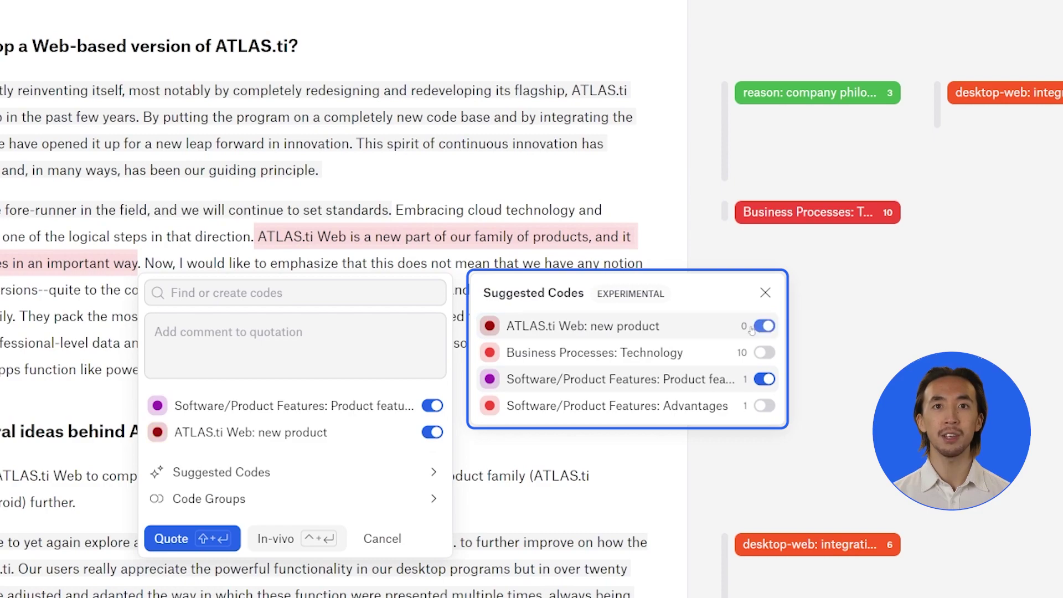
pyautogui.click(201, 538)
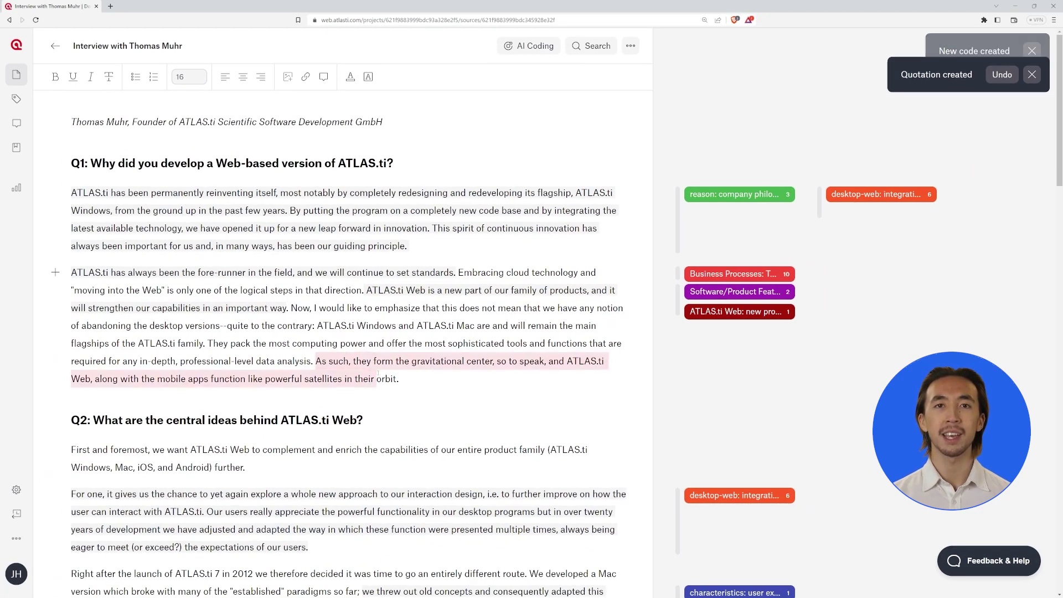
pyautogui.moveTo(315, 360); pyautogui.dragTo(398, 380)
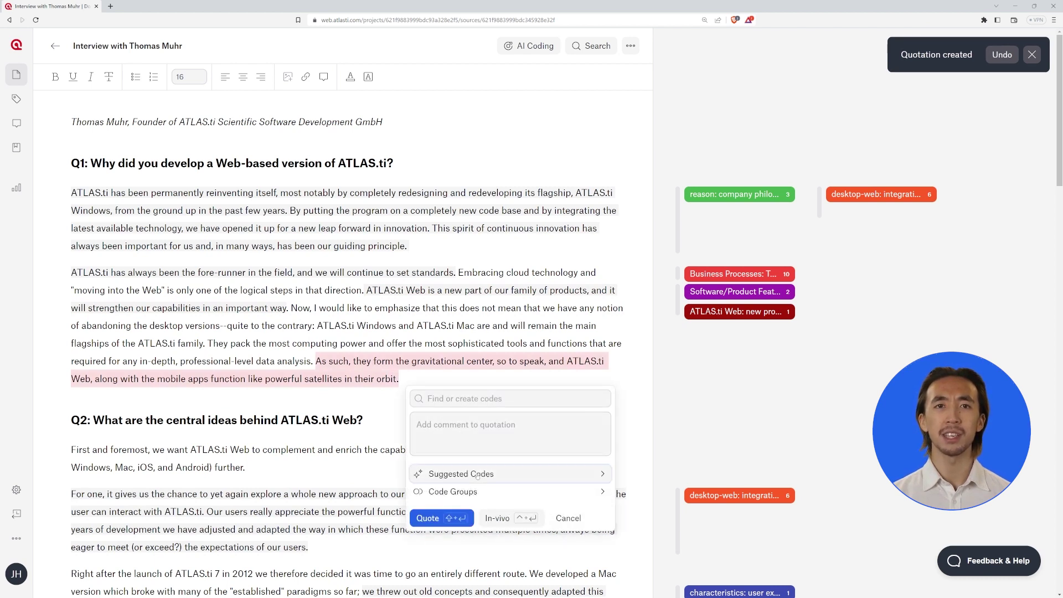
# Step: Get suggestions for the 'As such… in their orbit.' passage and quote it with ATLAS.ti Web: Integration and Positive Sentiment
pyautogui.click(478, 474)
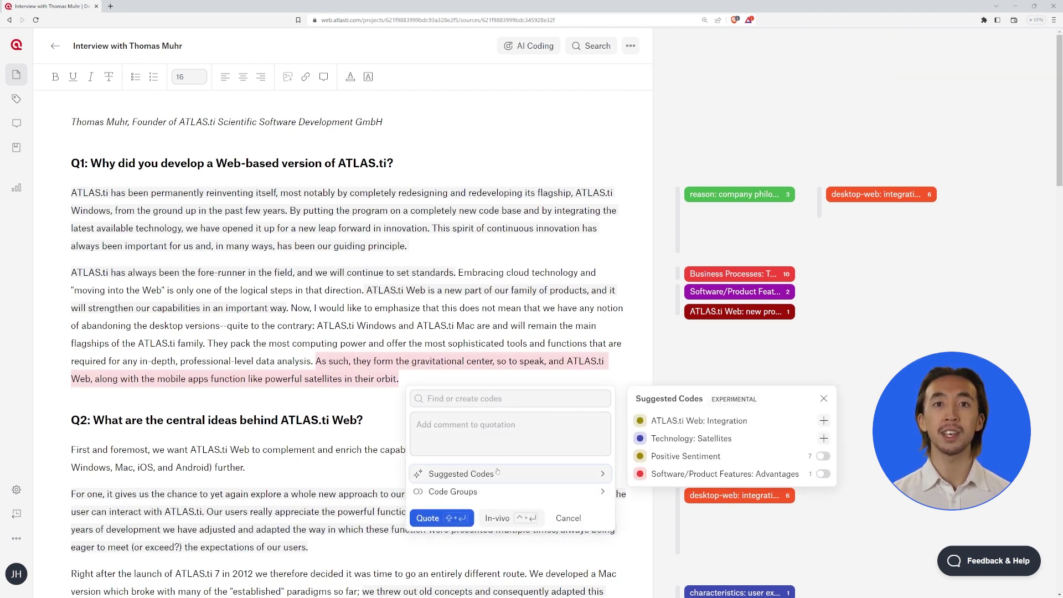
pyautogui.click(823, 420)
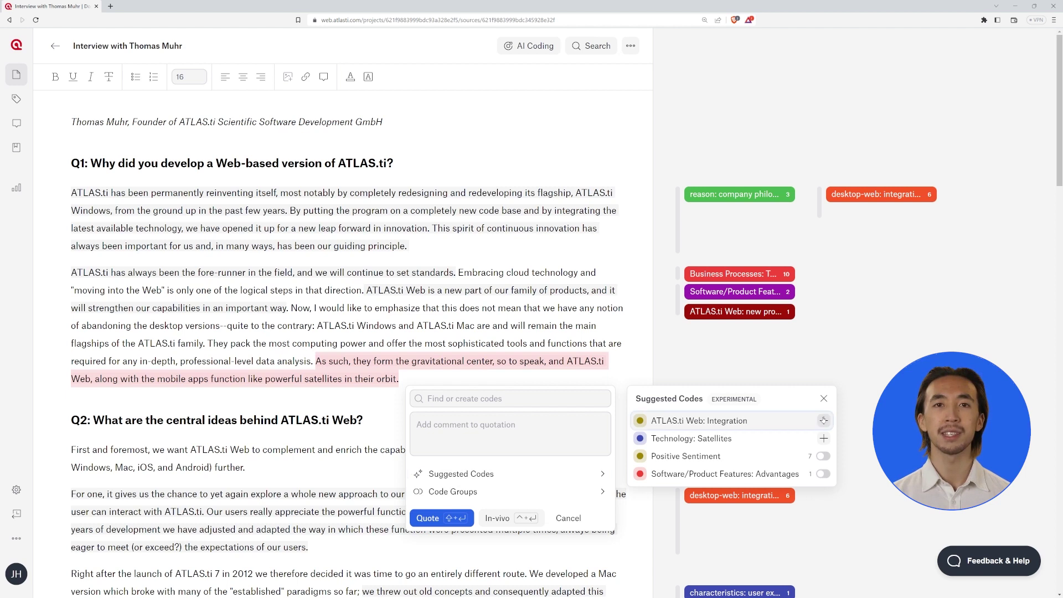
pyautogui.click(823, 456)
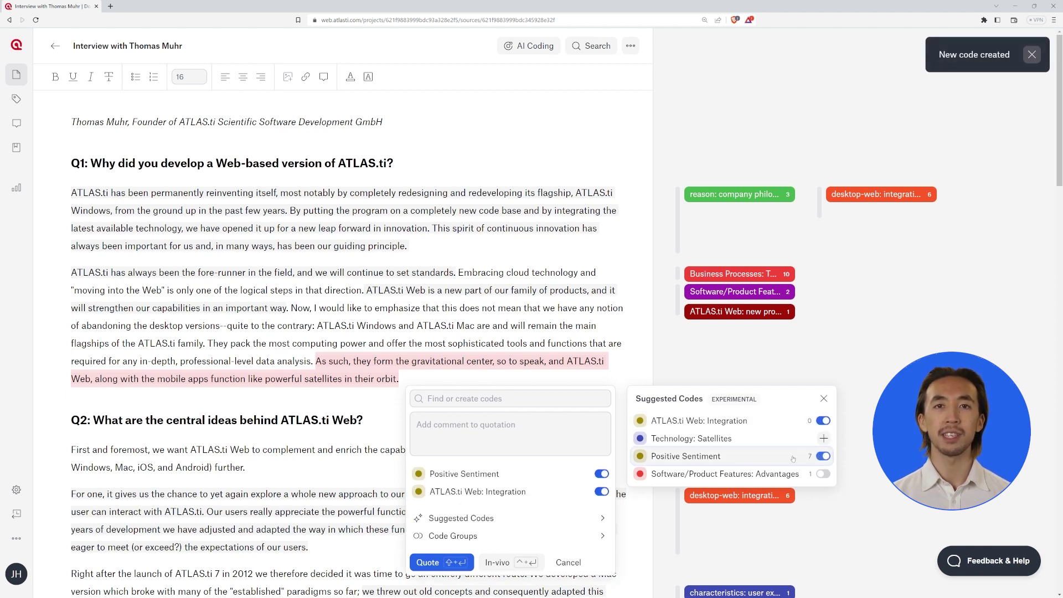
pyautogui.click(438, 564)
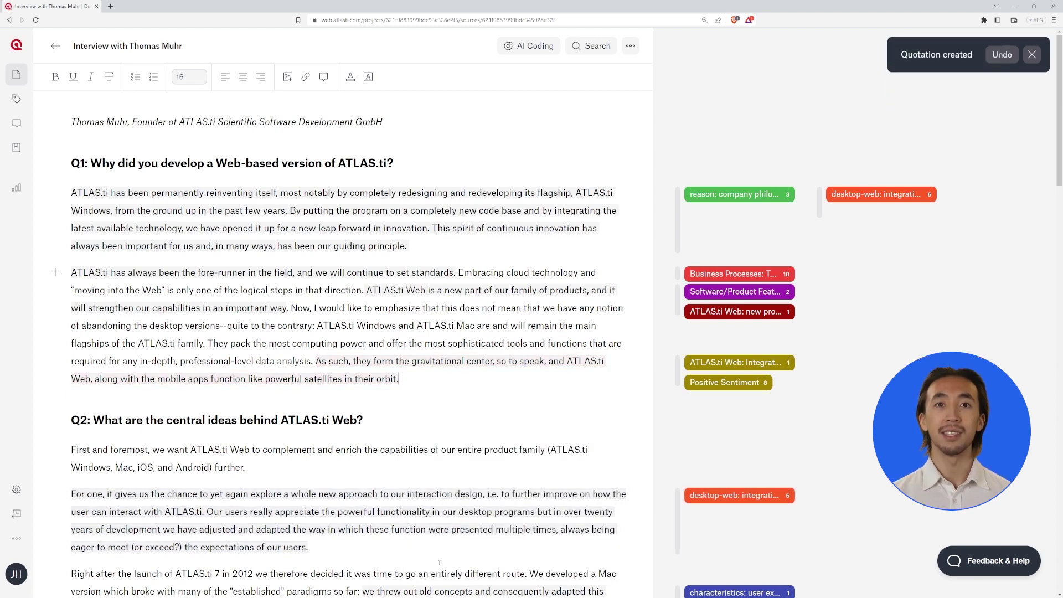